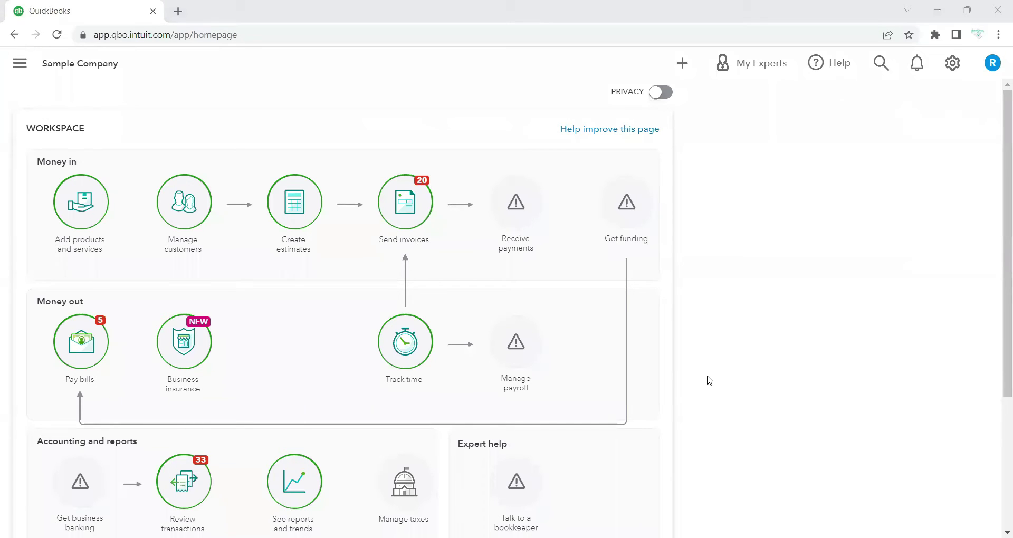
- Create a new blank check from the + New menu under Vendors
click(22, 74)
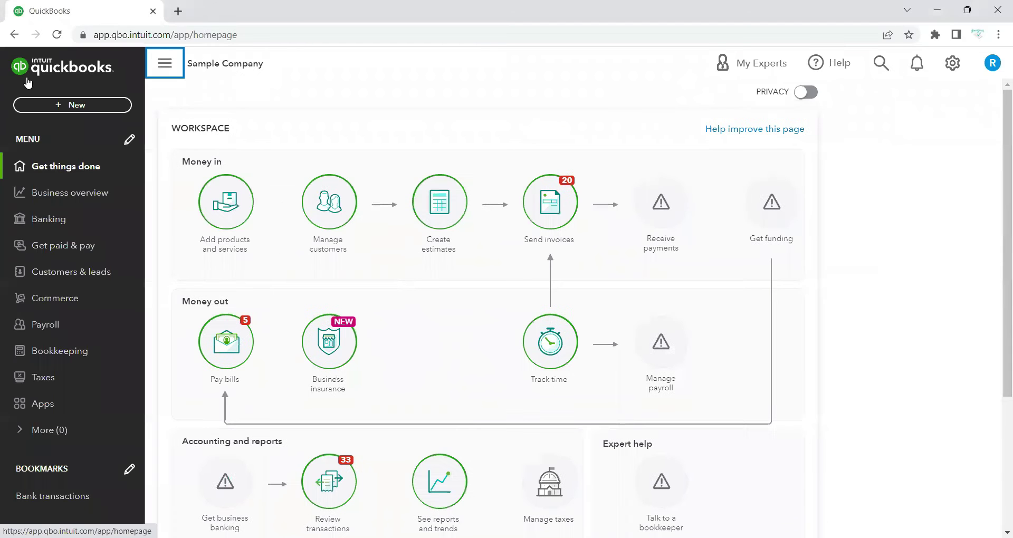
click(46, 107)
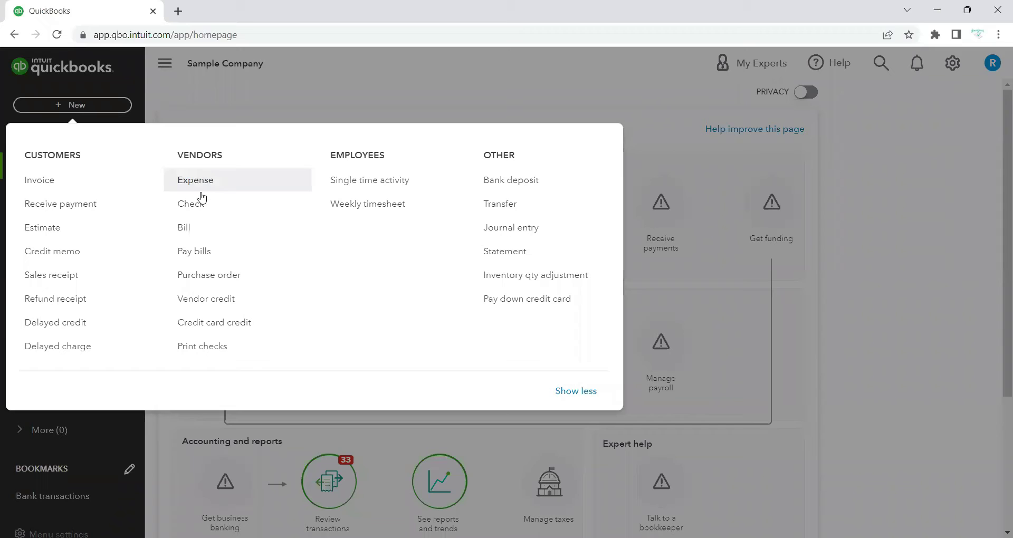
click(200, 206)
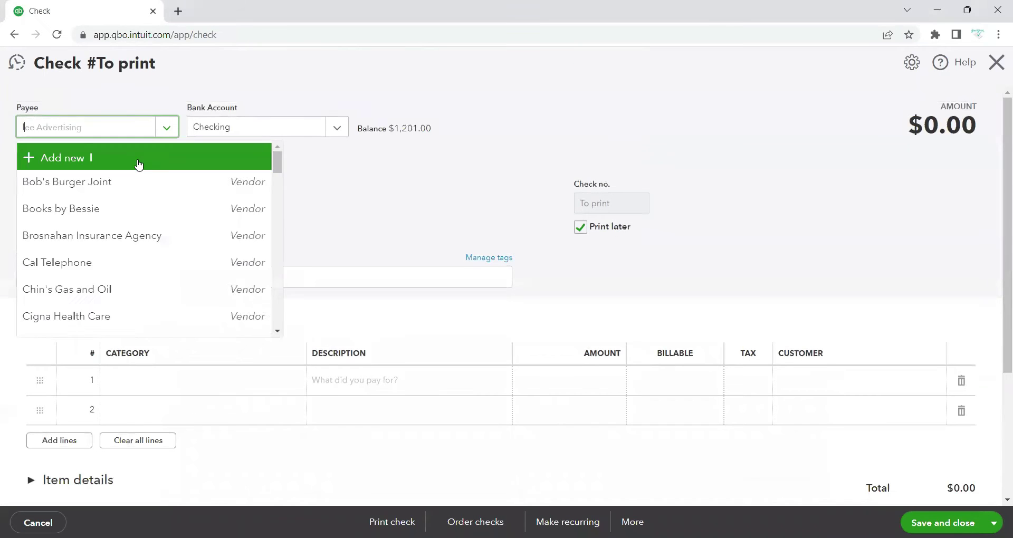
- Set the payee to Look Now Advertising Agency, paid from the Checking account
text(look)
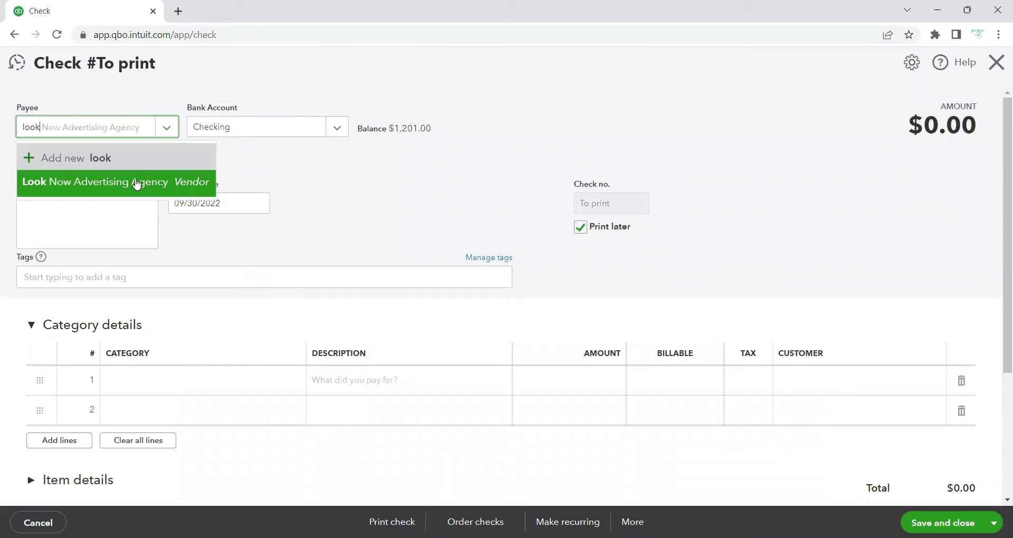
click(136, 184)
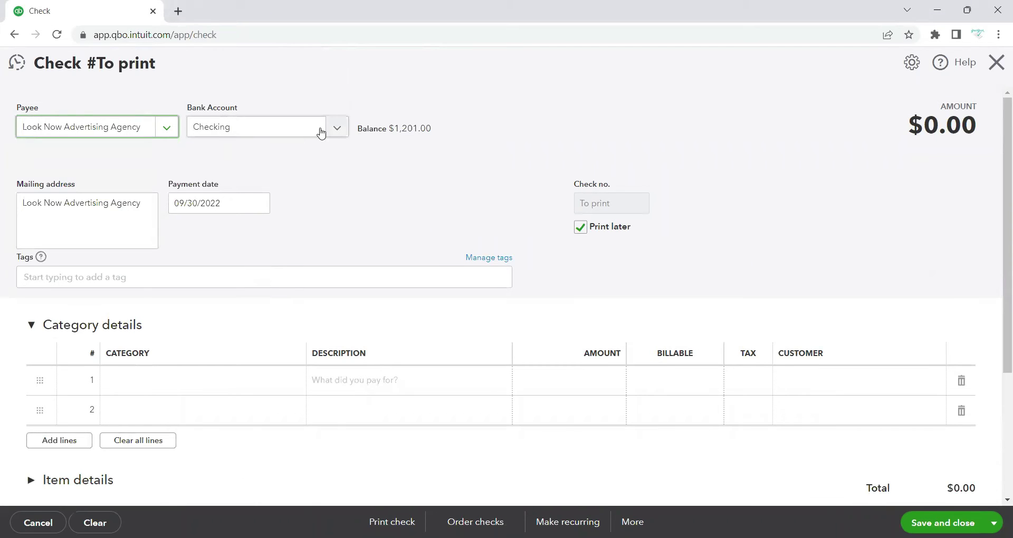
click(339, 132)
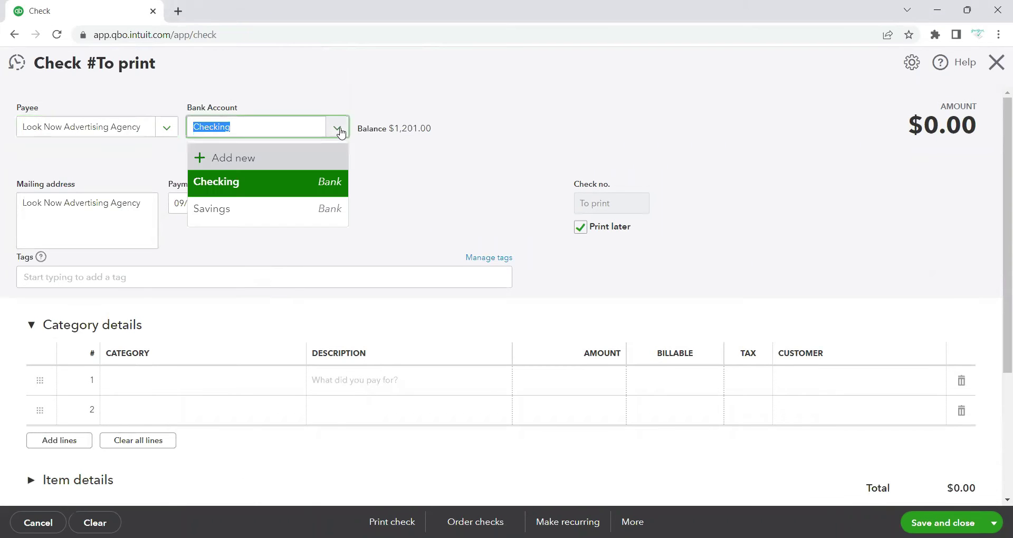
click(302, 184)
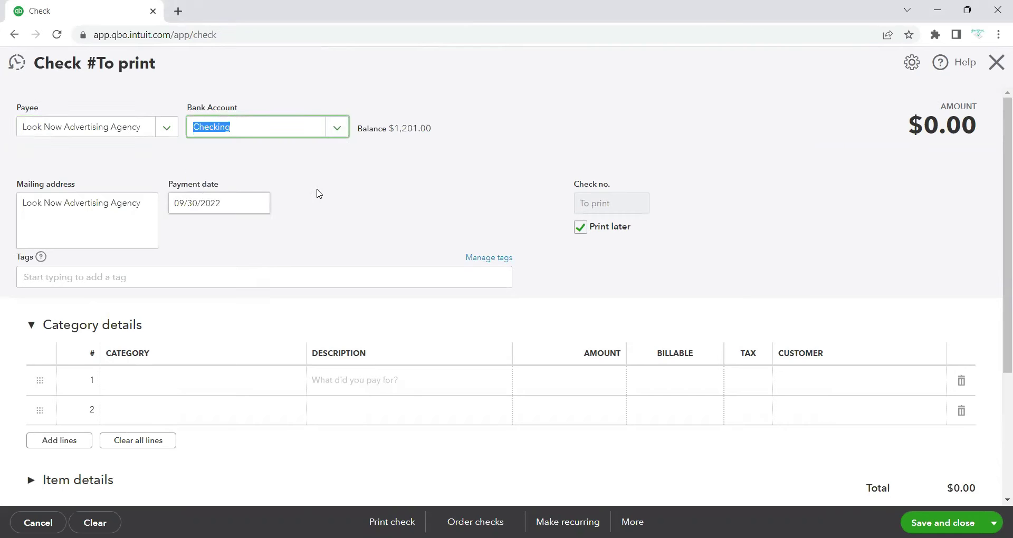
- Keep the payment date and leave the check marked Print later instead of numbered 71
click(225, 202)
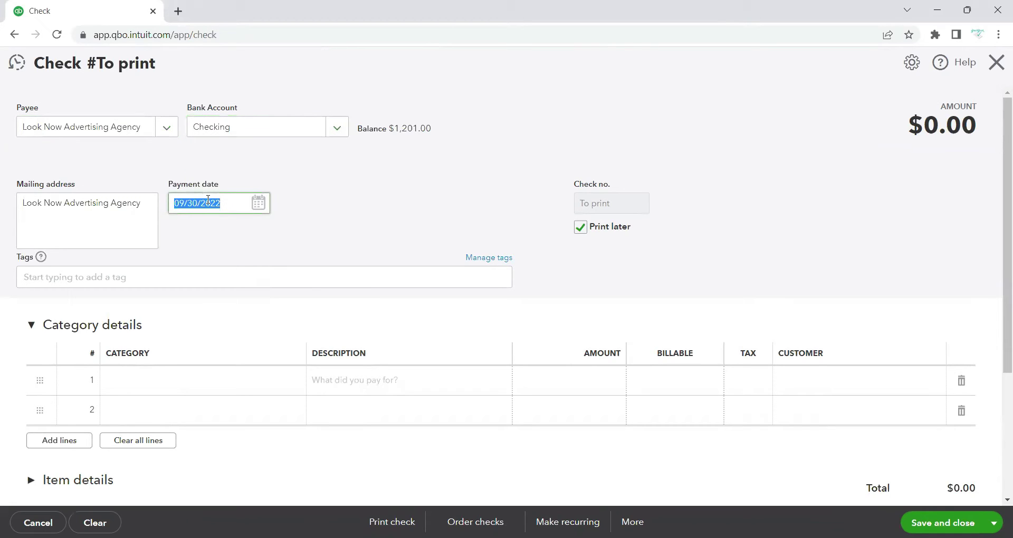
click(676, 194)
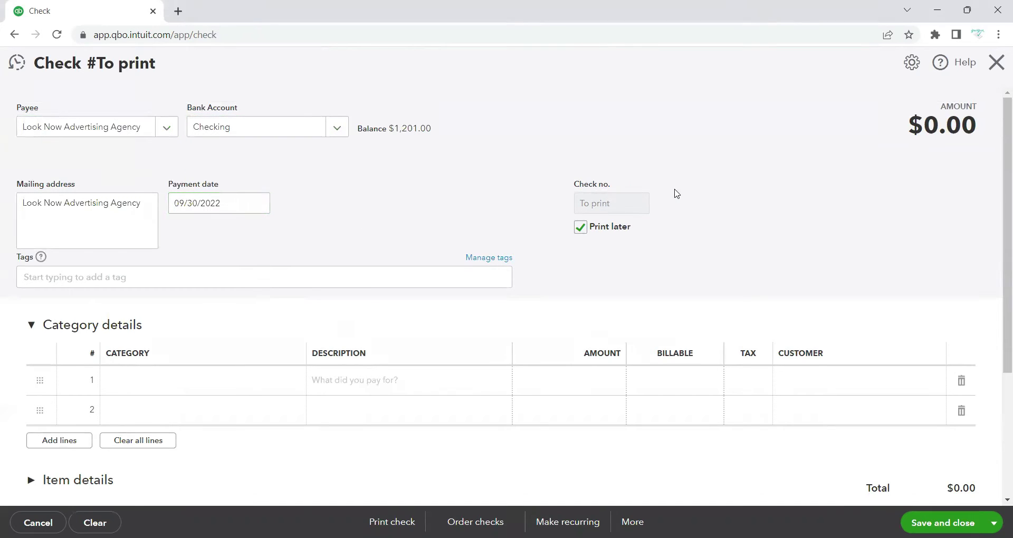
click(581, 227)
click(596, 203)
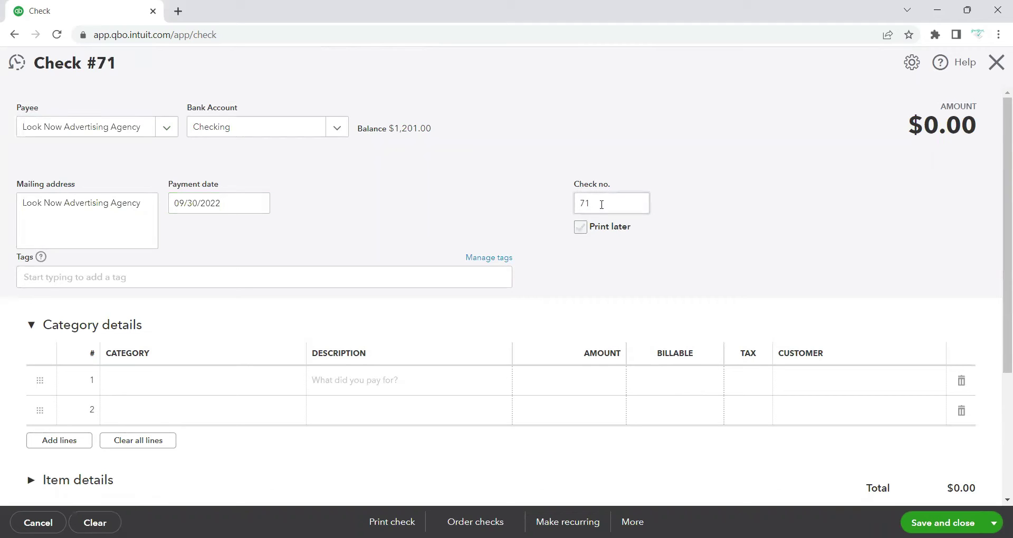
drag(598, 203, 578, 203)
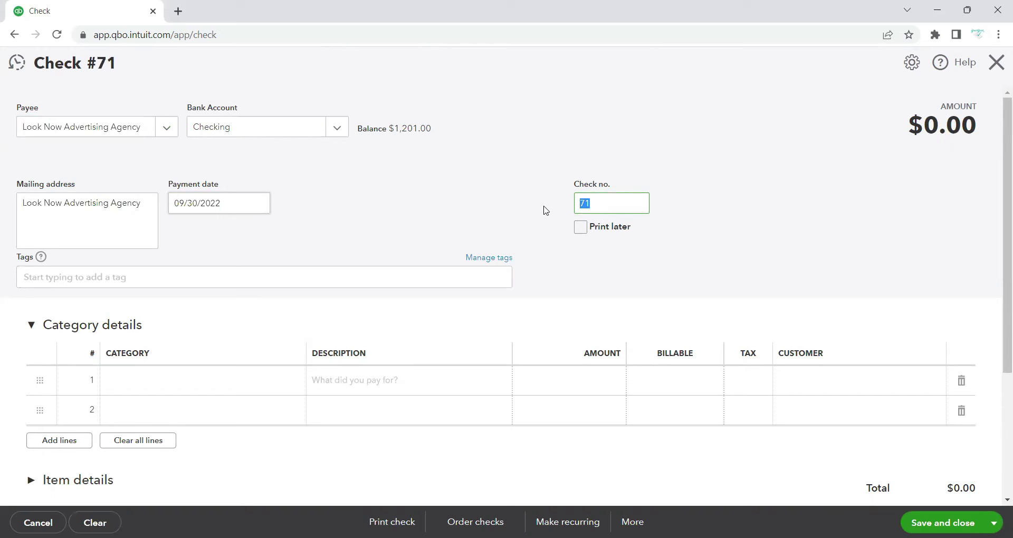
click(580, 228)
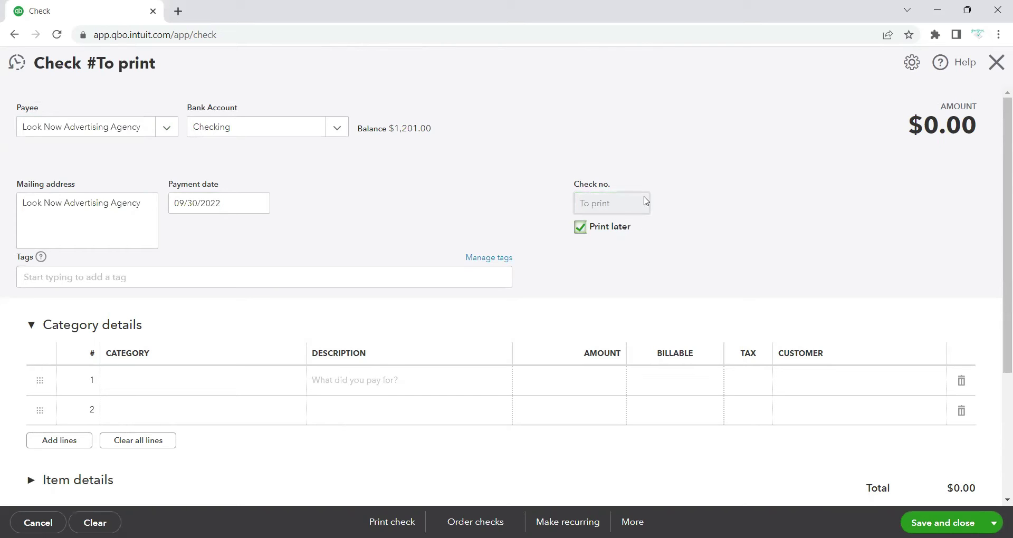
- Set the first category line's category to Advertising
click(199, 390)
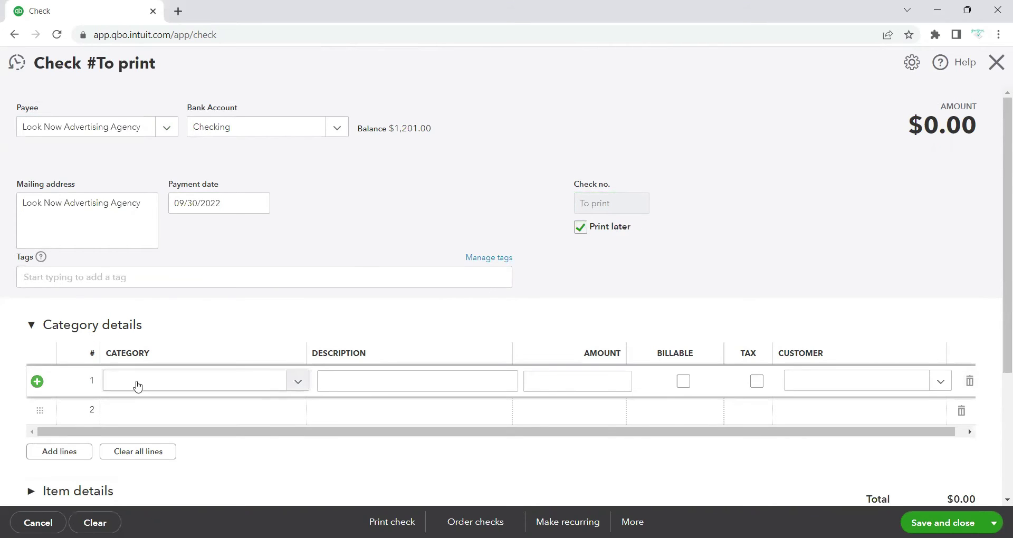
click(137, 385)
text(adv)
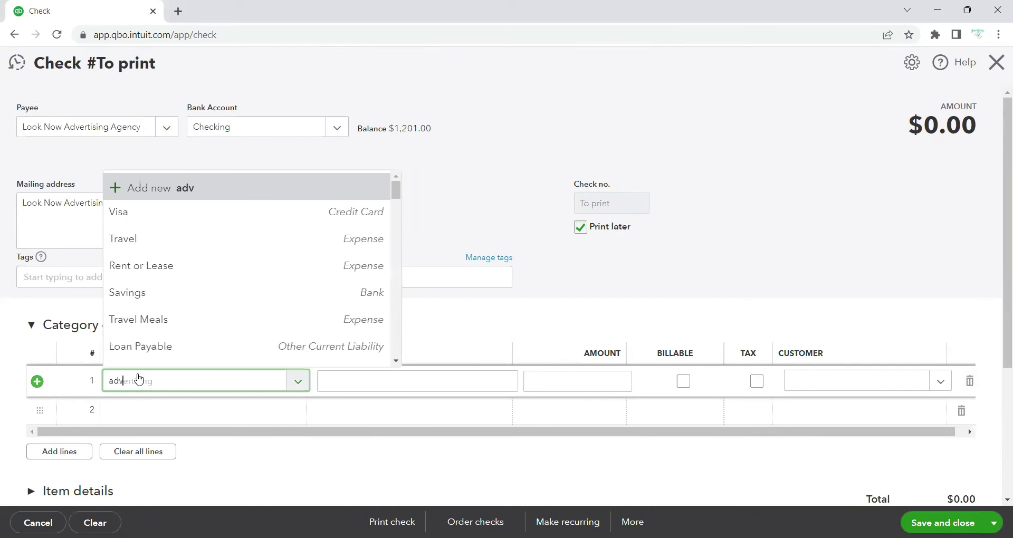
text(er)
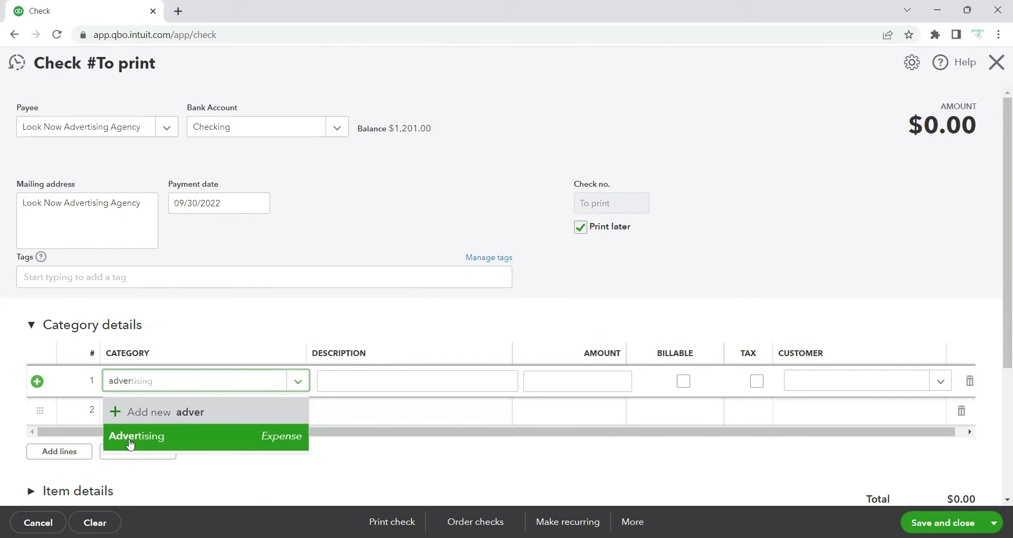
click(131, 444)
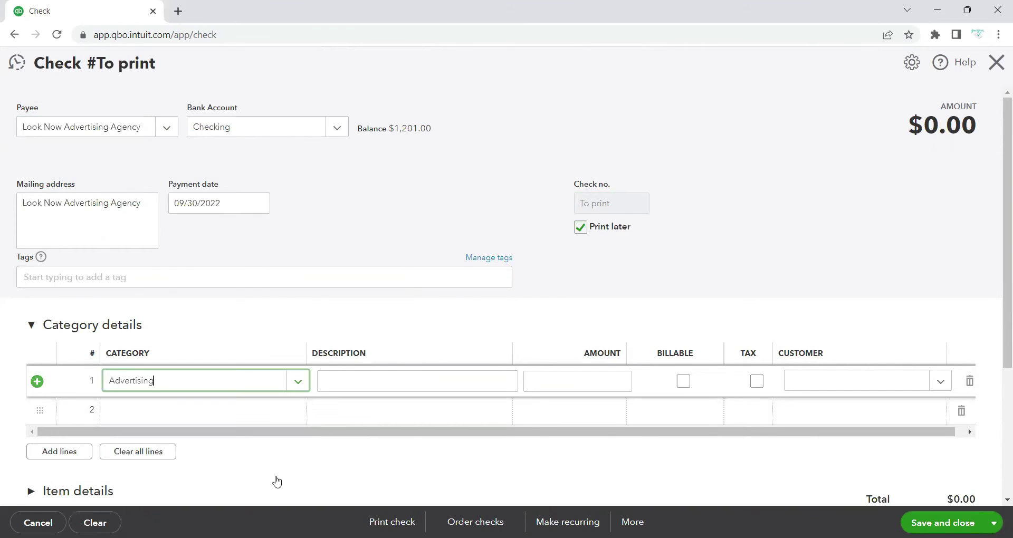
click(396, 382)
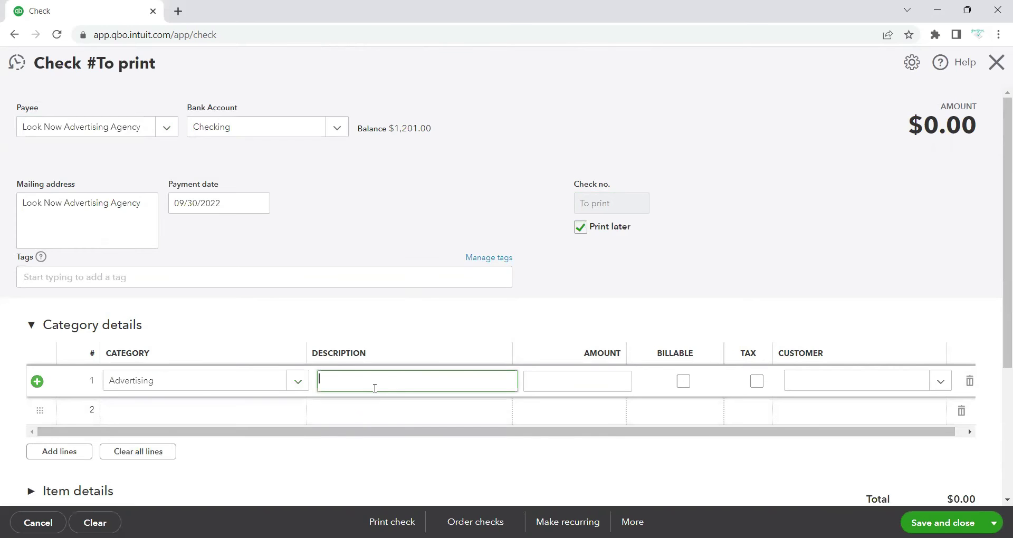
- Give the line the description Banner Replacement and an amount of $1,000.00
text(Ba)
text(nner)
text( Rep)
text(la)
text(pl)
text(acement)
click(605, 380)
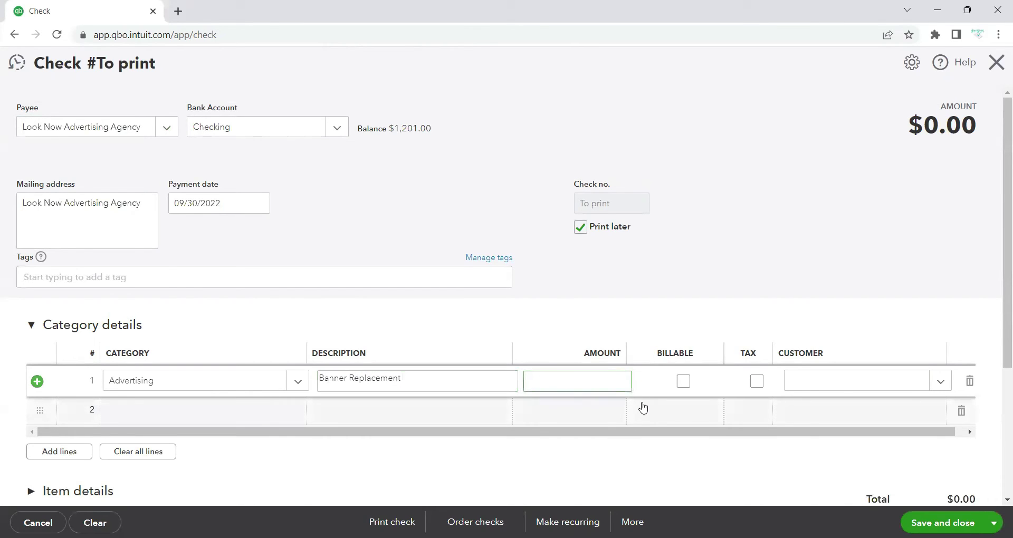
text(1,000)
click(746, 310)
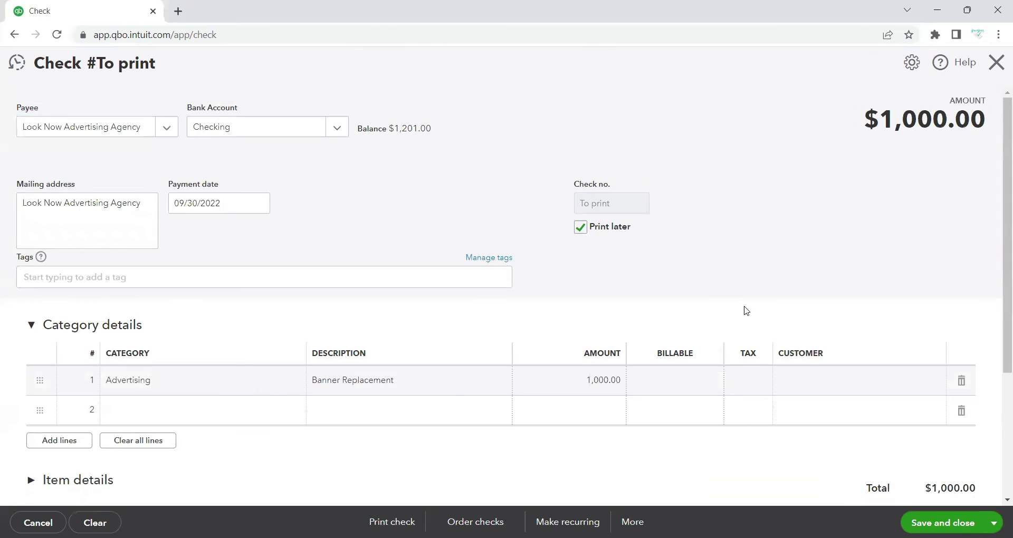
scroll(544, 436, down, 2)
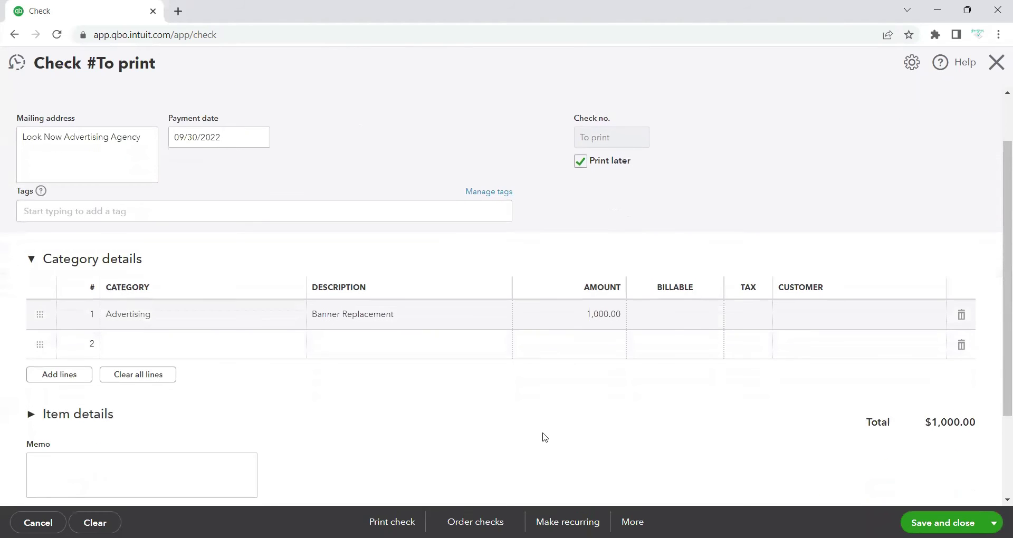
scroll(544, 436, up, 2)
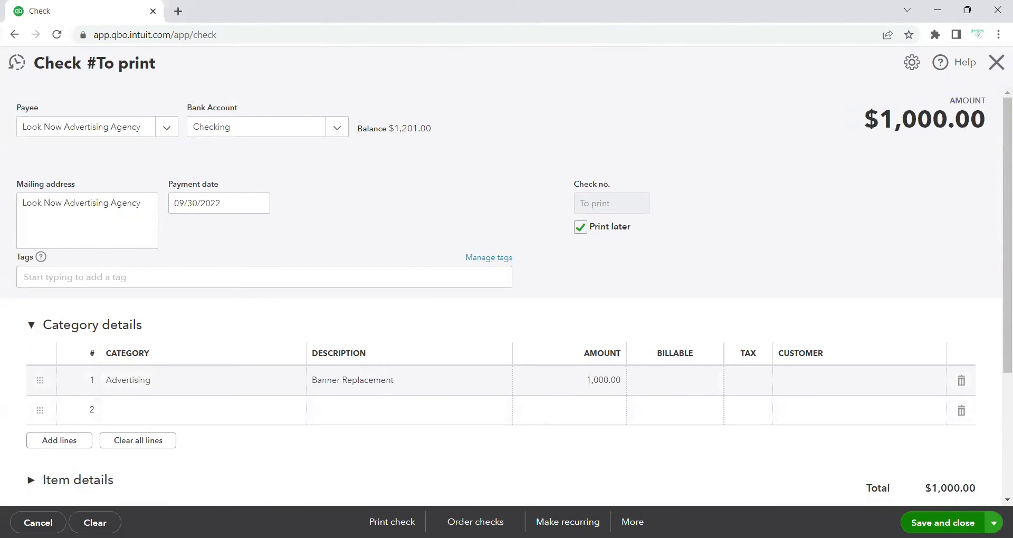
- Save and close the $1,000.00 check, then go to Print checks
click(943, 522)
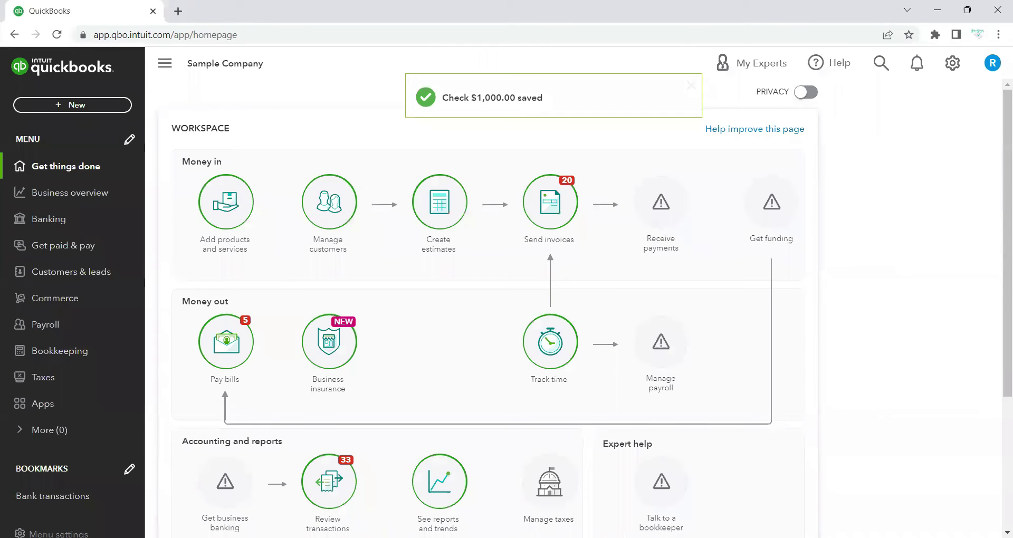
click(87, 105)
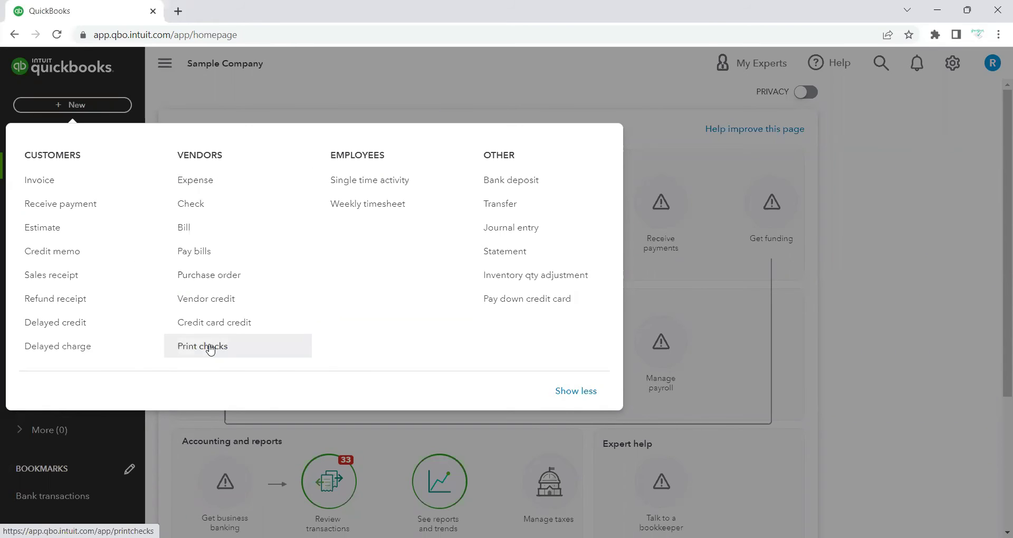
click(210, 349)
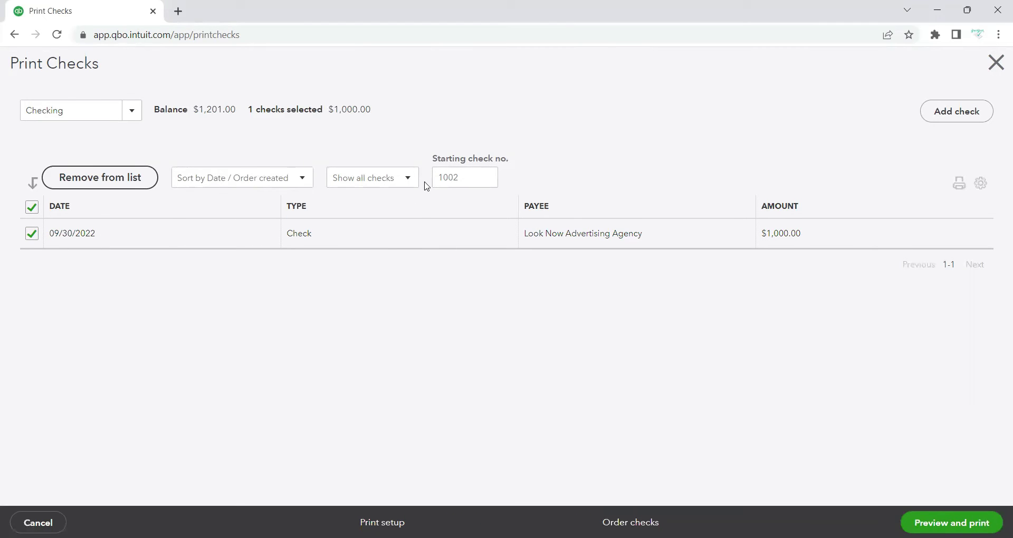
- Change the starting check number from 1002 to 1001 and preview the check
click(463, 181)
key(BackSpace)
text(1)
click(452, 363)
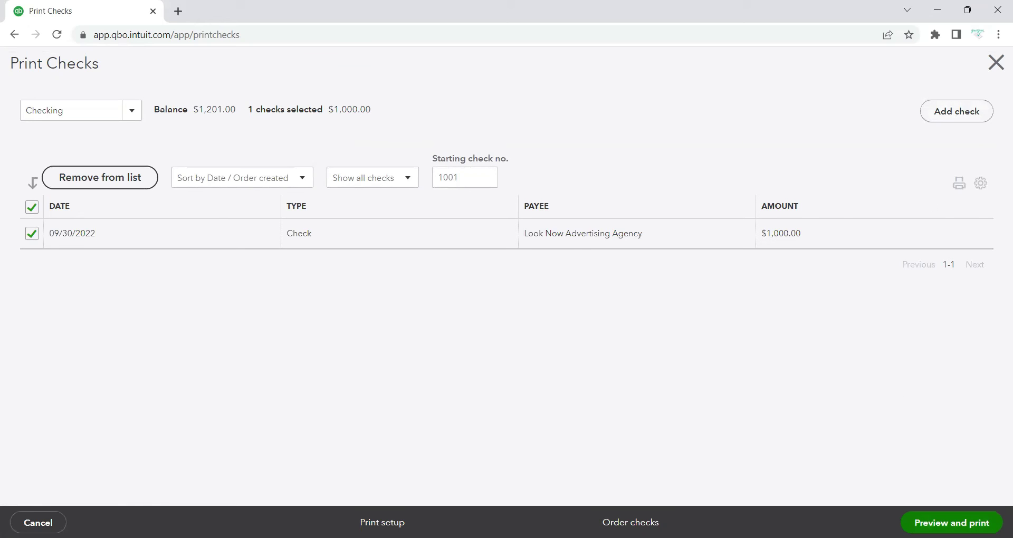
click(944, 522)
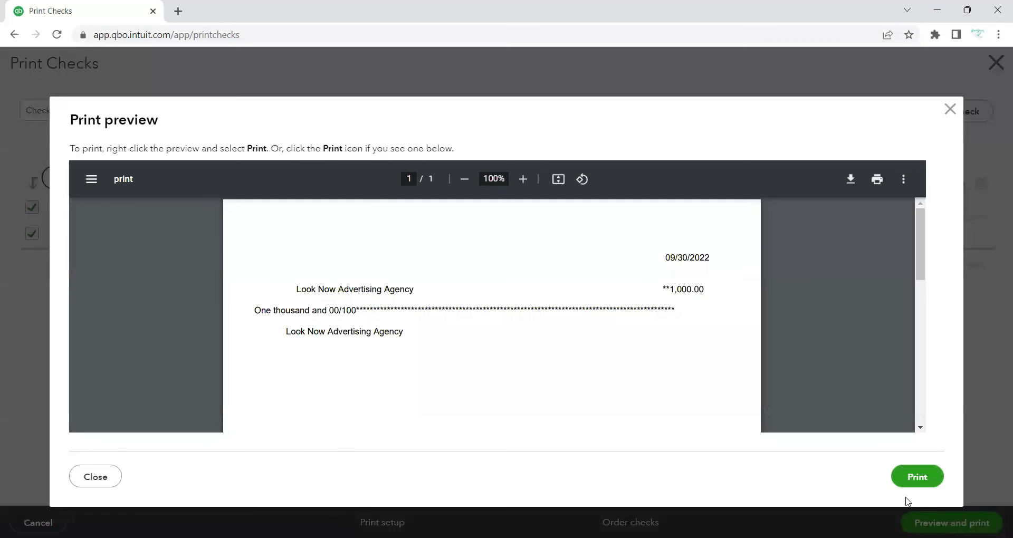
- Print check 1001 from the preview, review the PDF, then close the preview
click(907, 477)
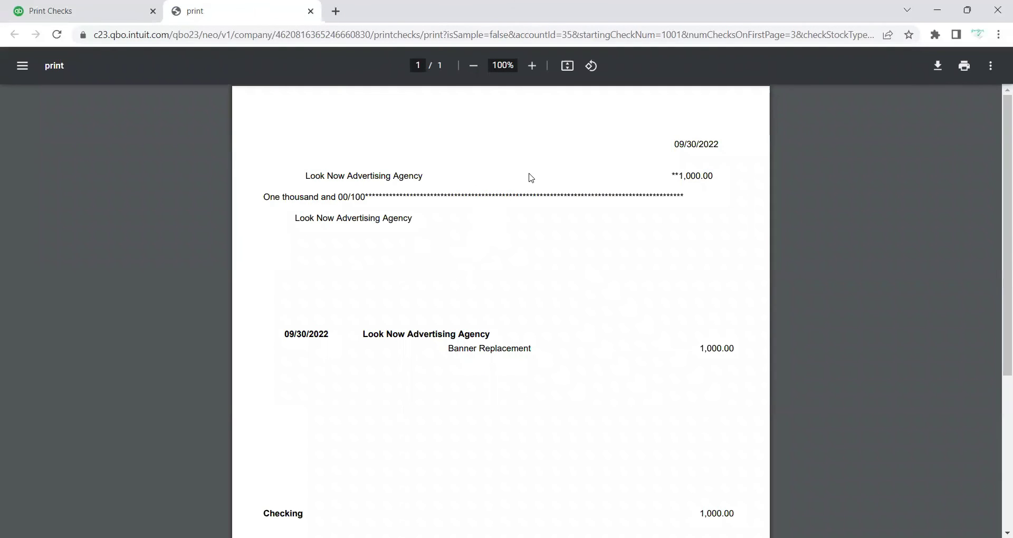
scroll(530, 188, down, 5)
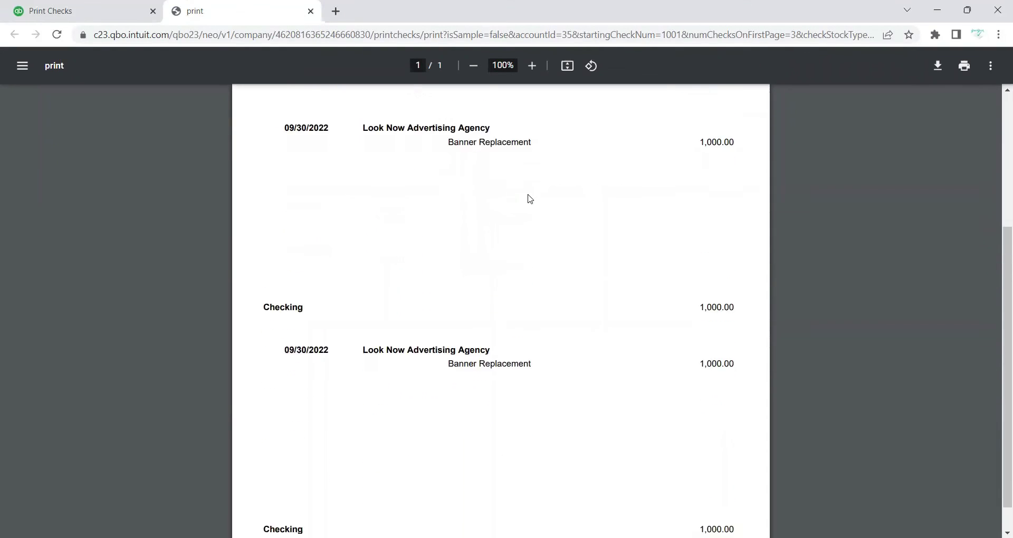
click(108, 7)
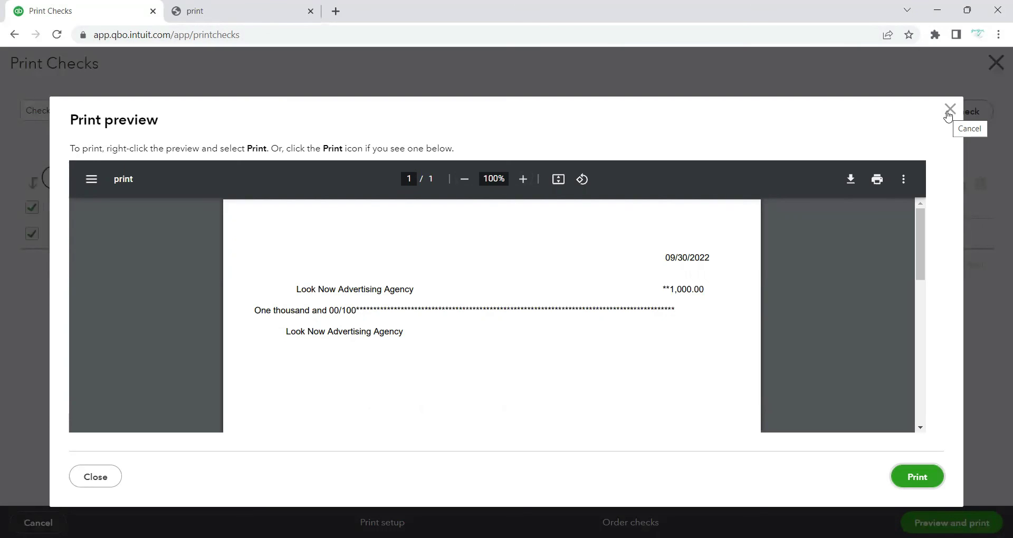
click(93, 476)
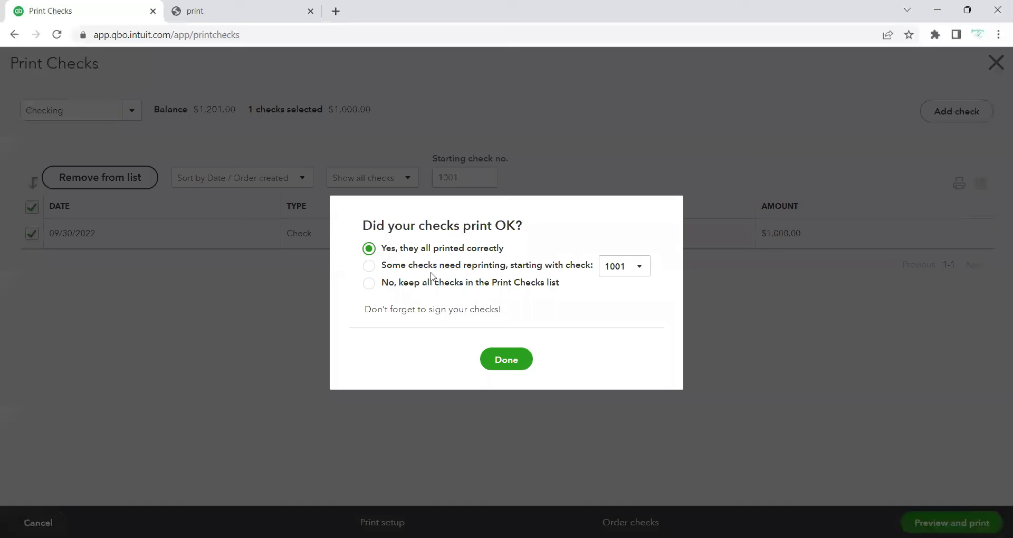
click(637, 274)
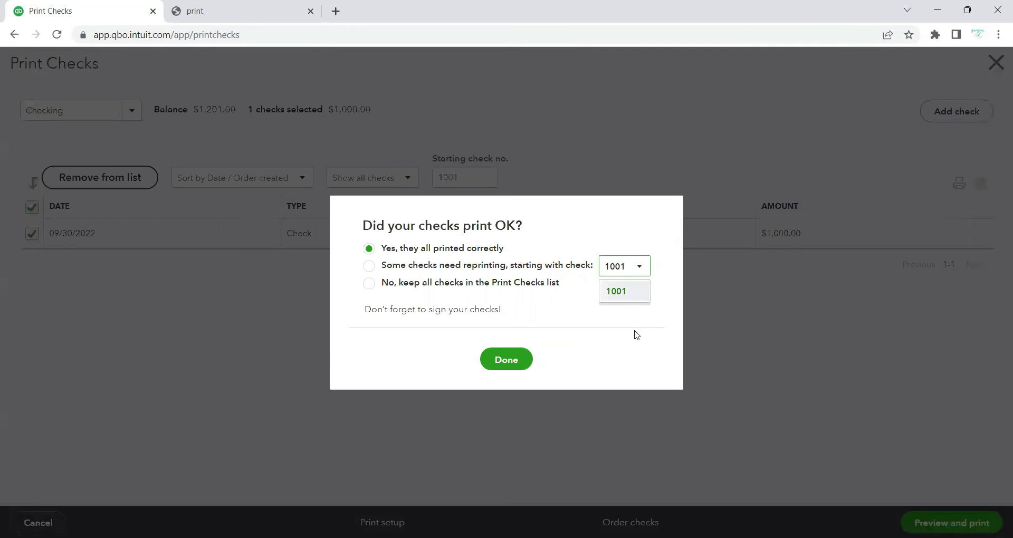
click(664, 289)
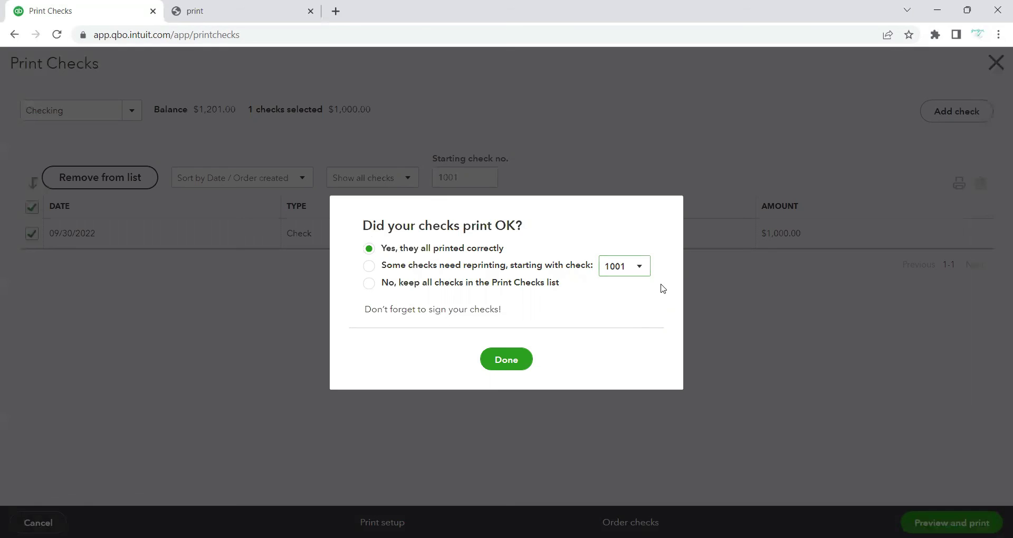
click(370, 287)
click(369, 248)
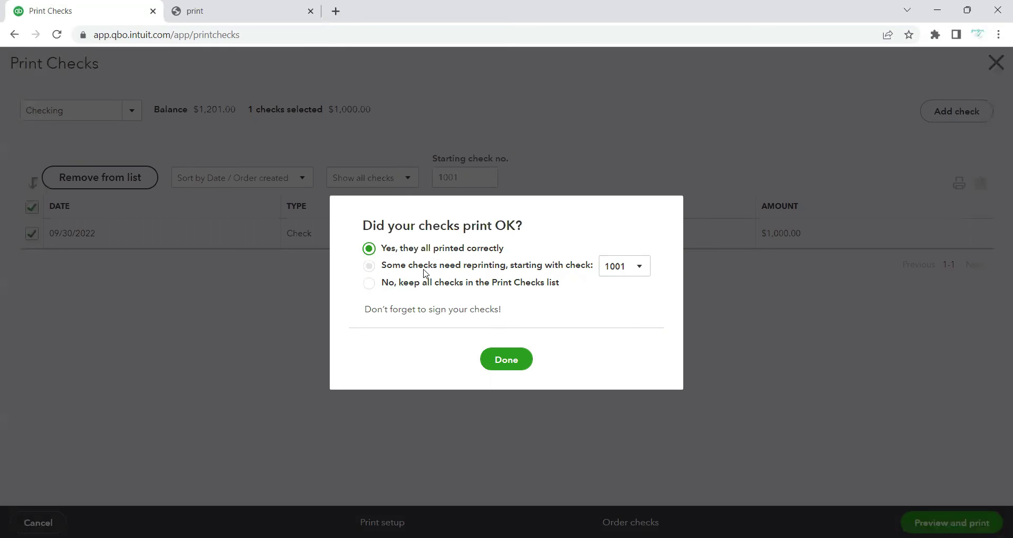